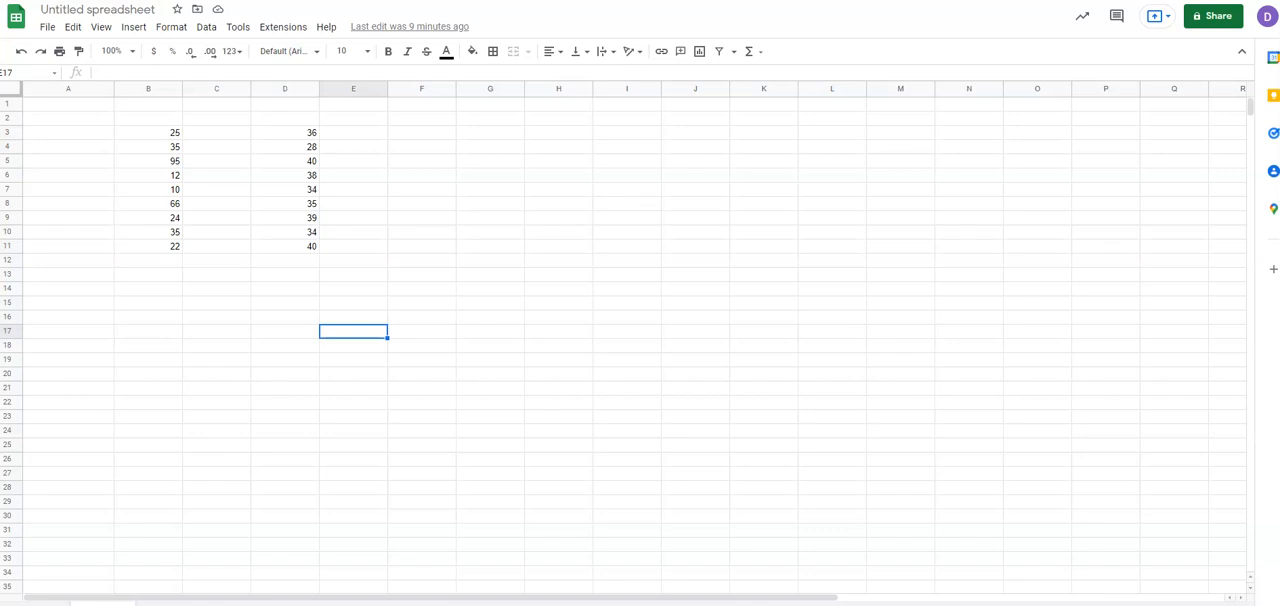
# Enter the label "Mean:" in cell A12 and "Average Deviation:" in cell A13.
pyautogui.click(131, 262)
pyautogui.click(90, 260)
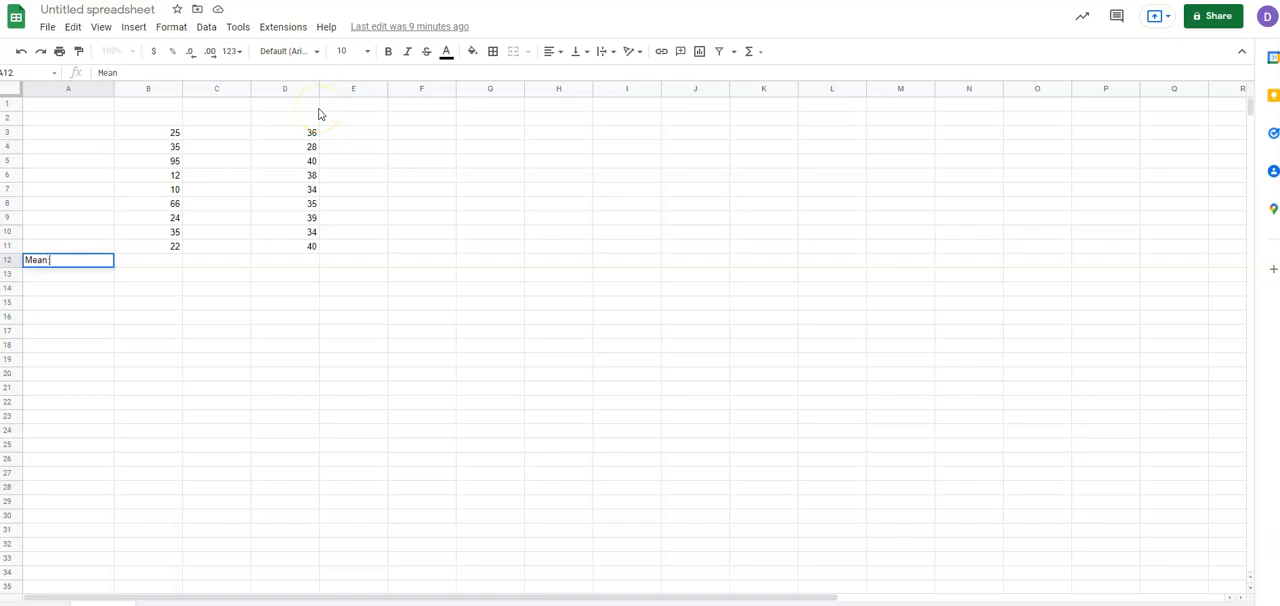
pyautogui.press('Return')
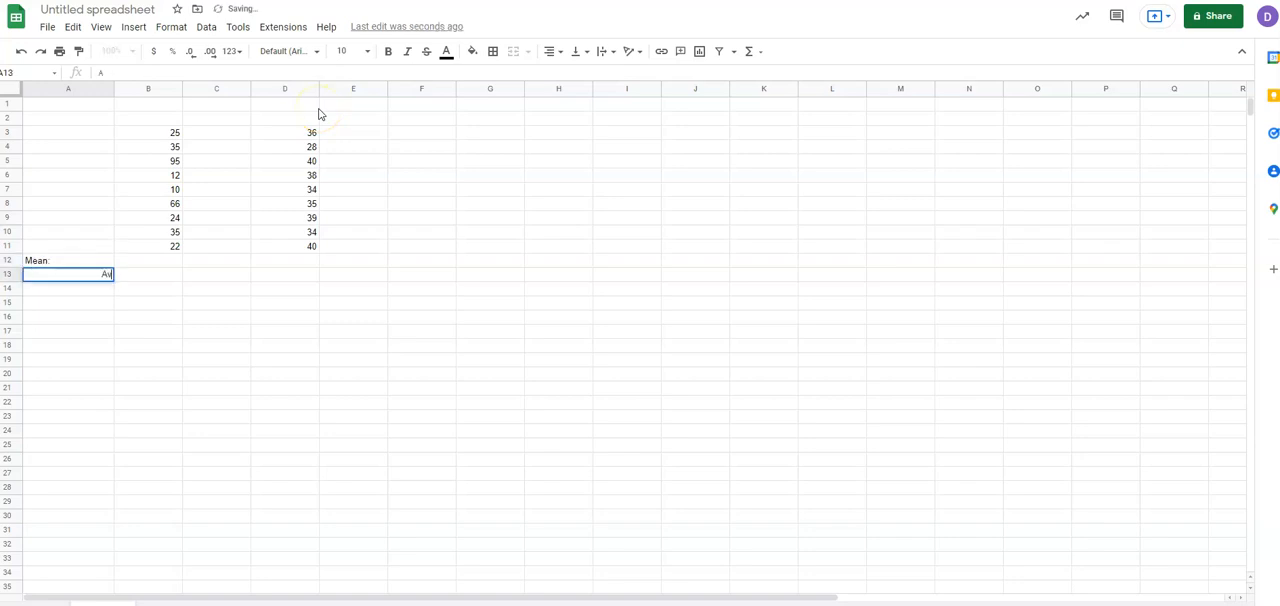
pyautogui.write('Average Deviat')
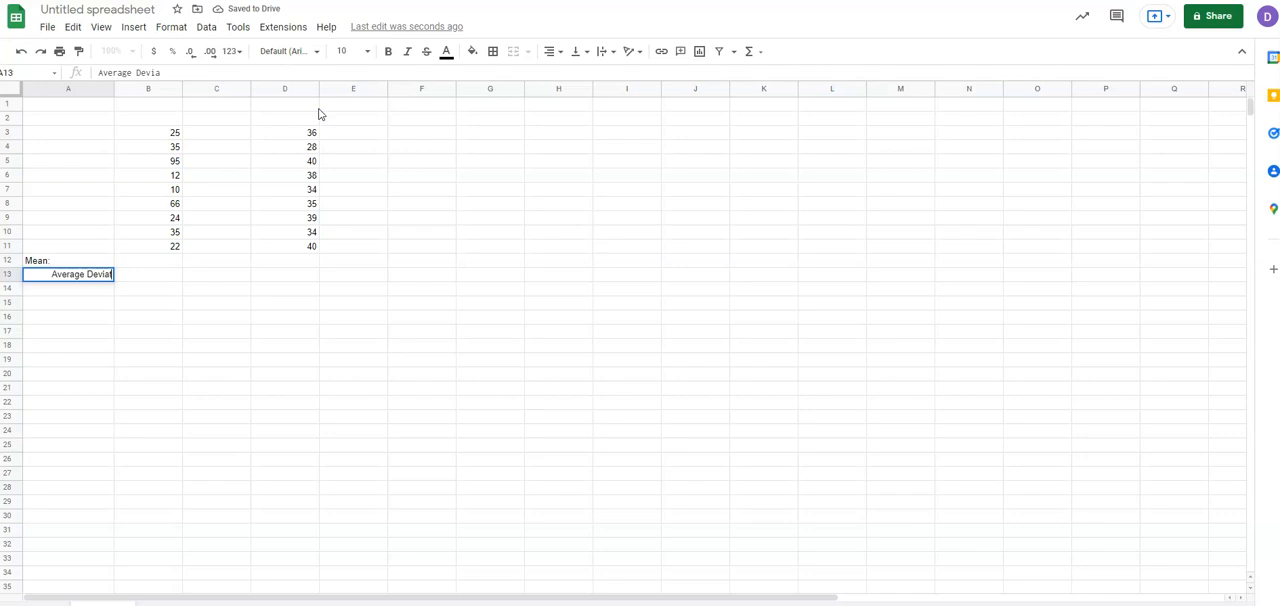
pyautogui.write('ion:')
pyautogui.press('Return')
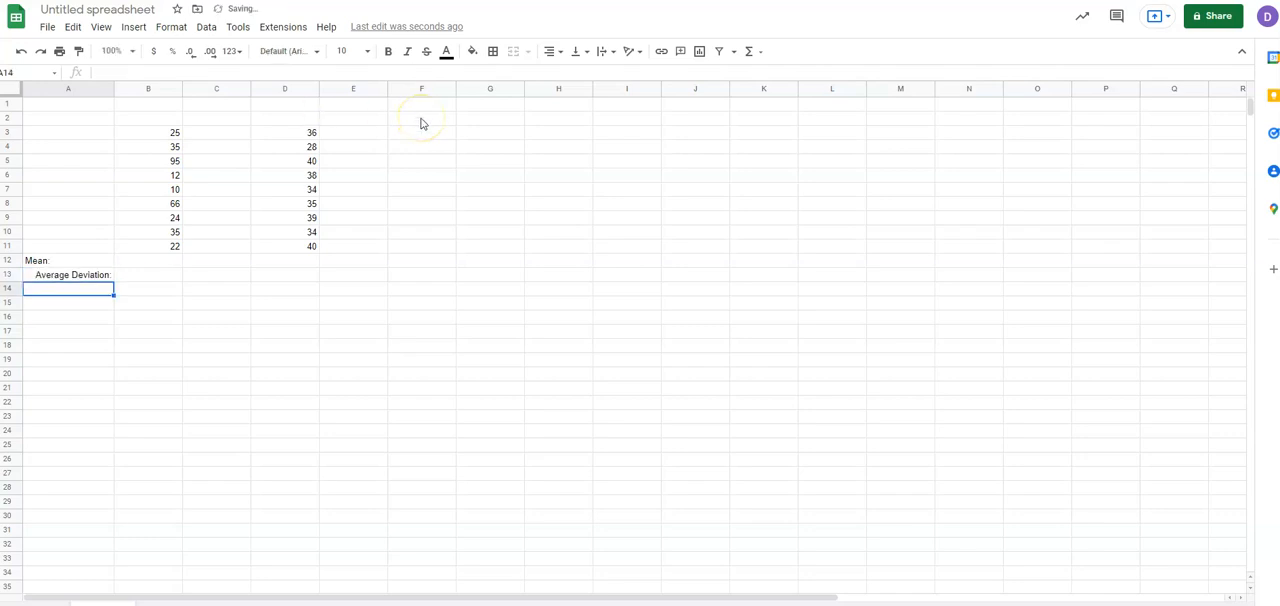
# Right-align the two labels in cells A12:A13.
pyautogui.click(97, 262)
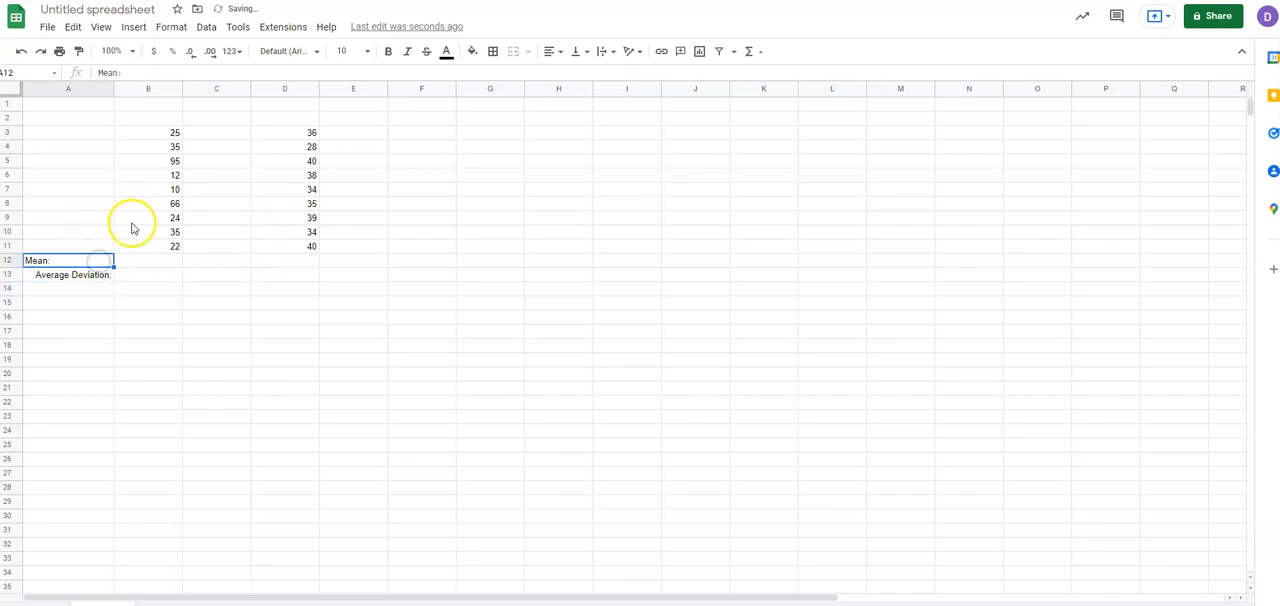
pyautogui.moveTo(95, 263); pyautogui.dragTo(97, 272)
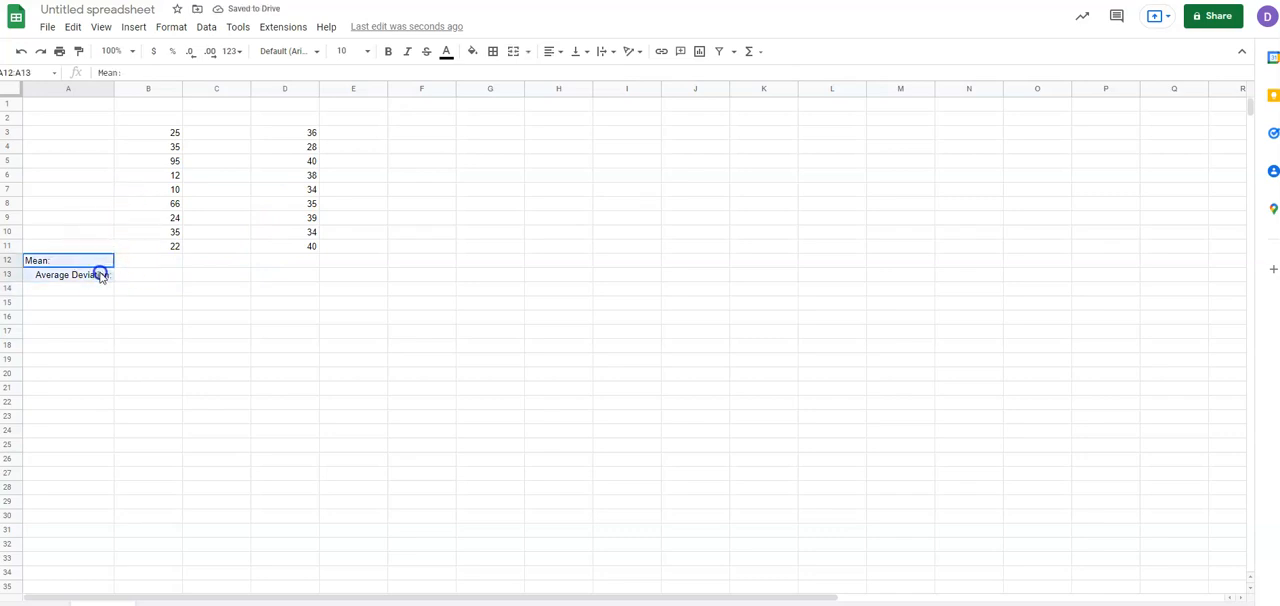
pyautogui.click(561, 56)
pyautogui.click(584, 75)
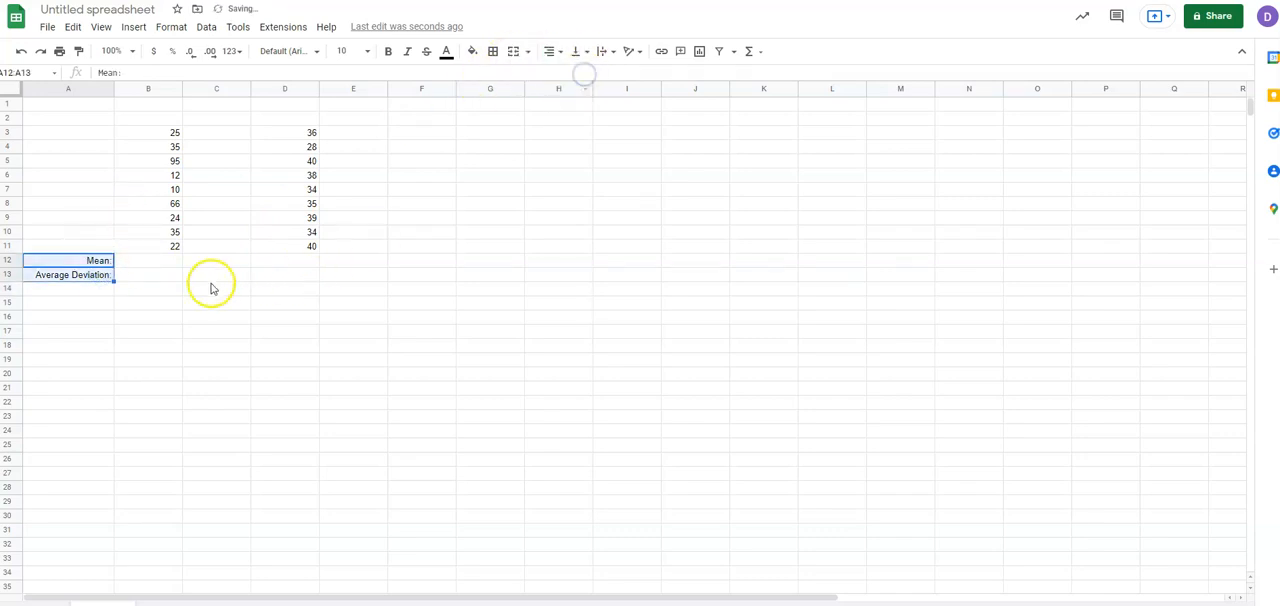
pyautogui.click(211, 284)
# Calculate the mean of the first data set in cell B12 with the AVERAGE function over B3:B11.
pyautogui.click(160, 263)
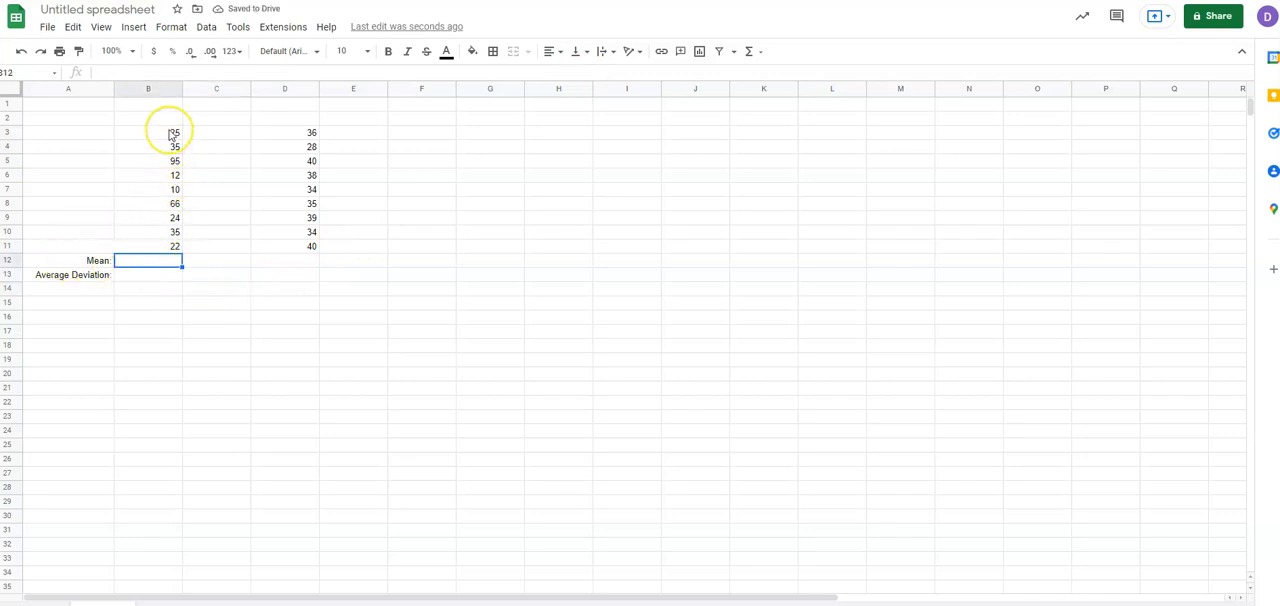
pyautogui.click(160, 272)
pyautogui.click(161, 260)
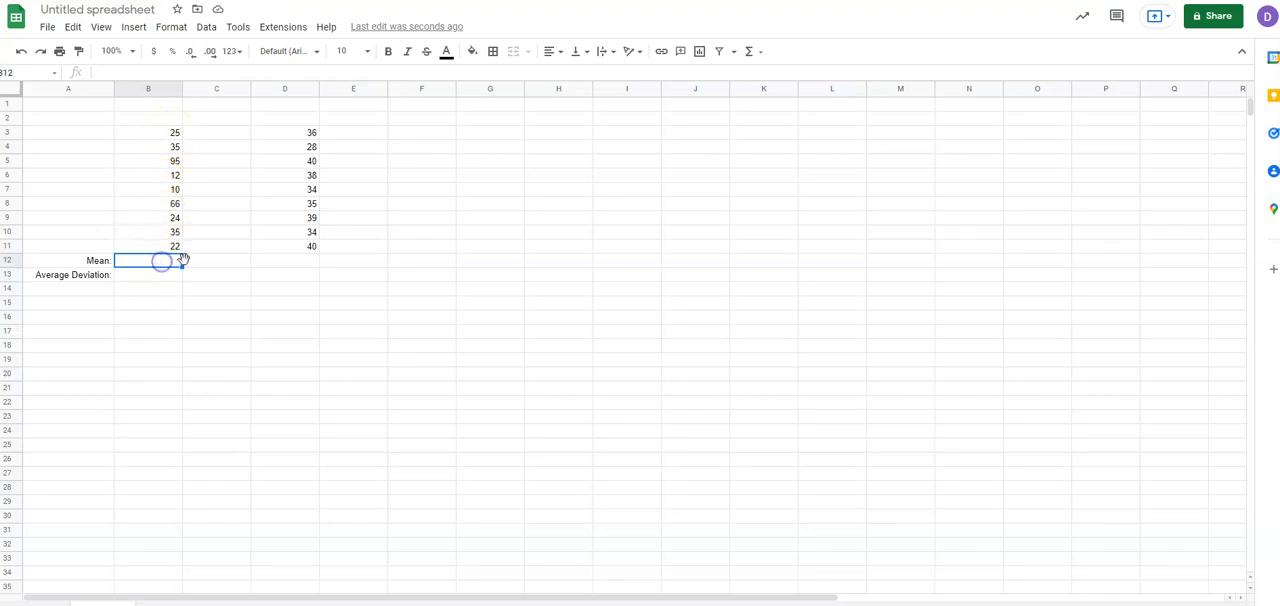
pyautogui.click(134, 30)
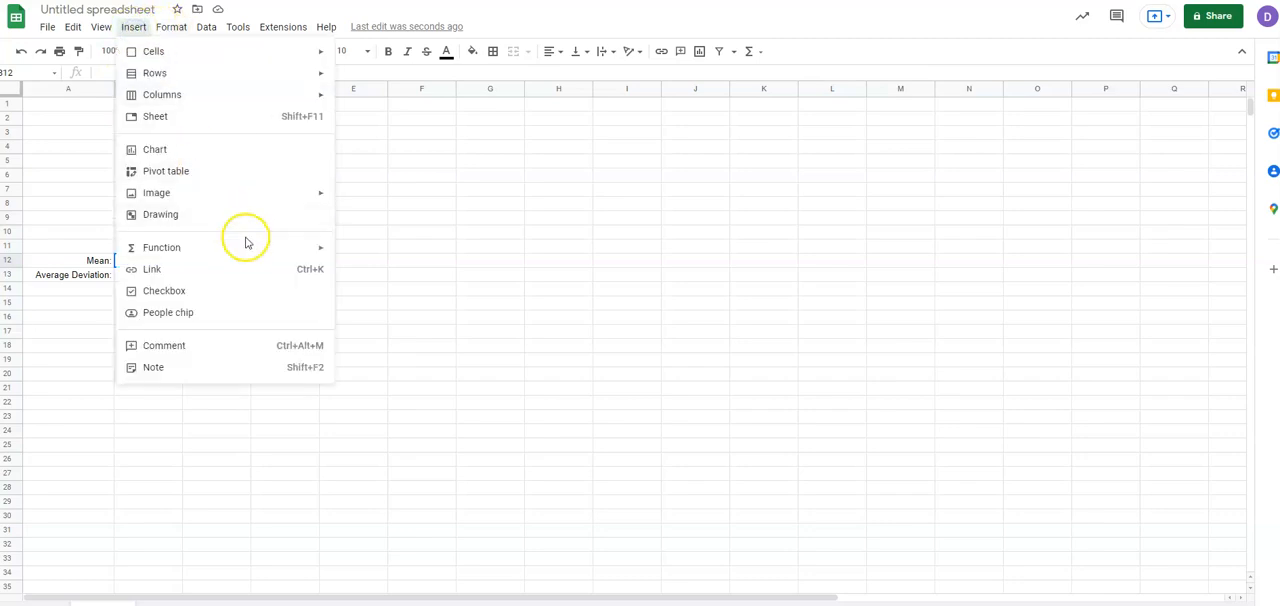
pyautogui.moveTo(260, 256)
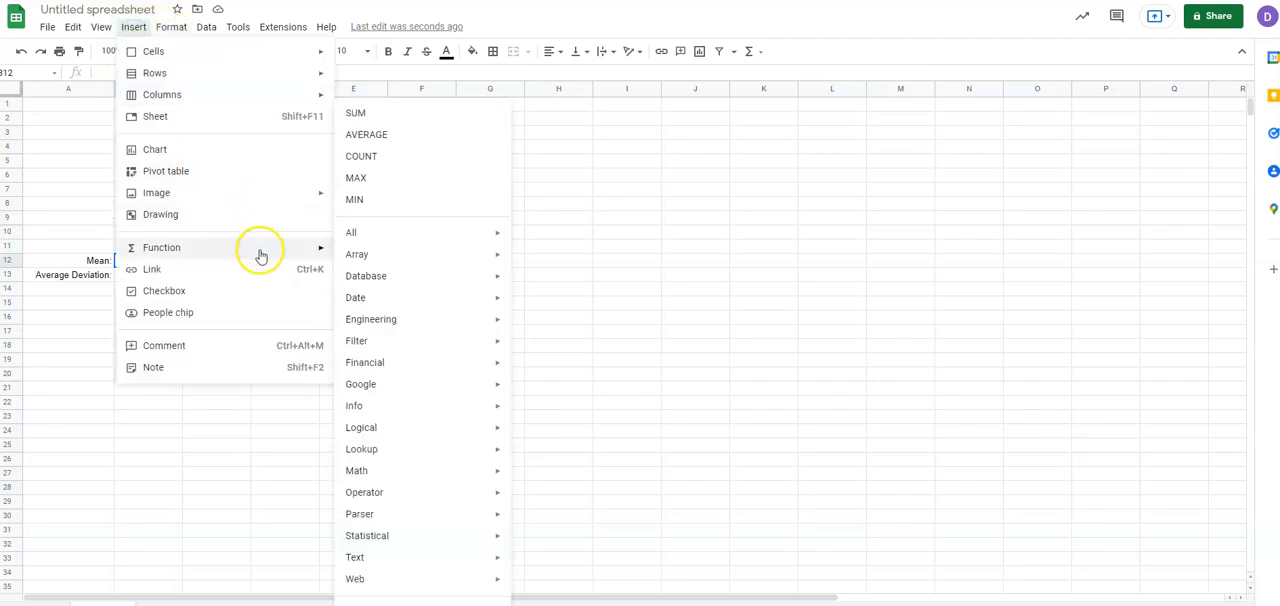
pyautogui.click(390, 140)
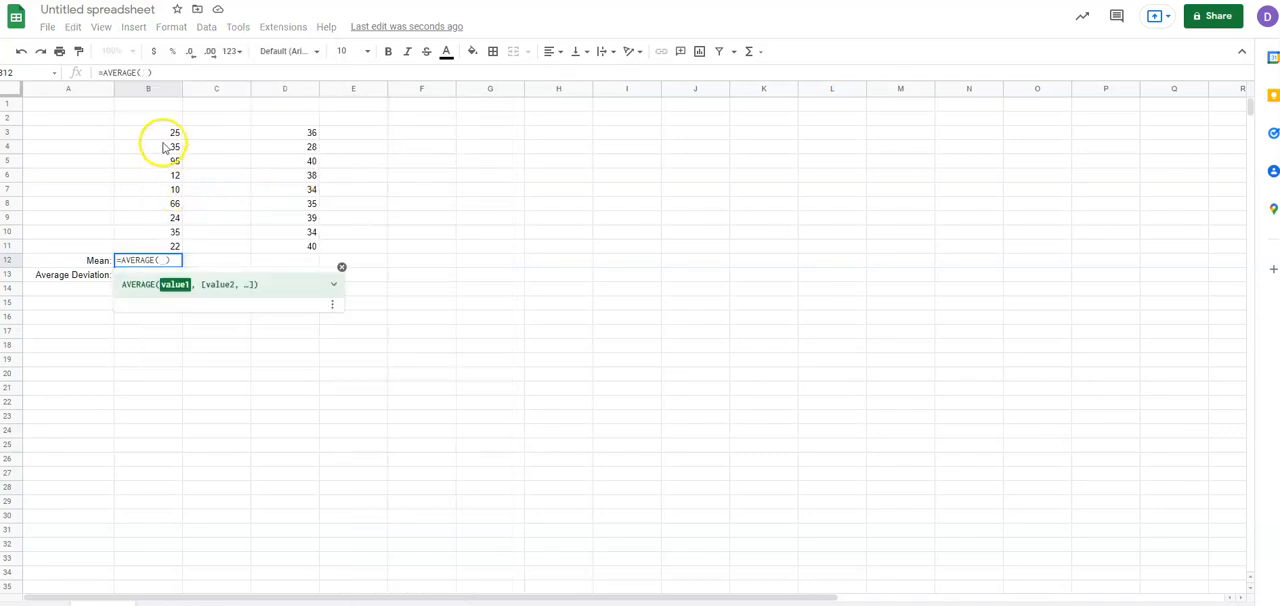
pyautogui.moveTo(166, 132); pyautogui.dragTo(171, 242)
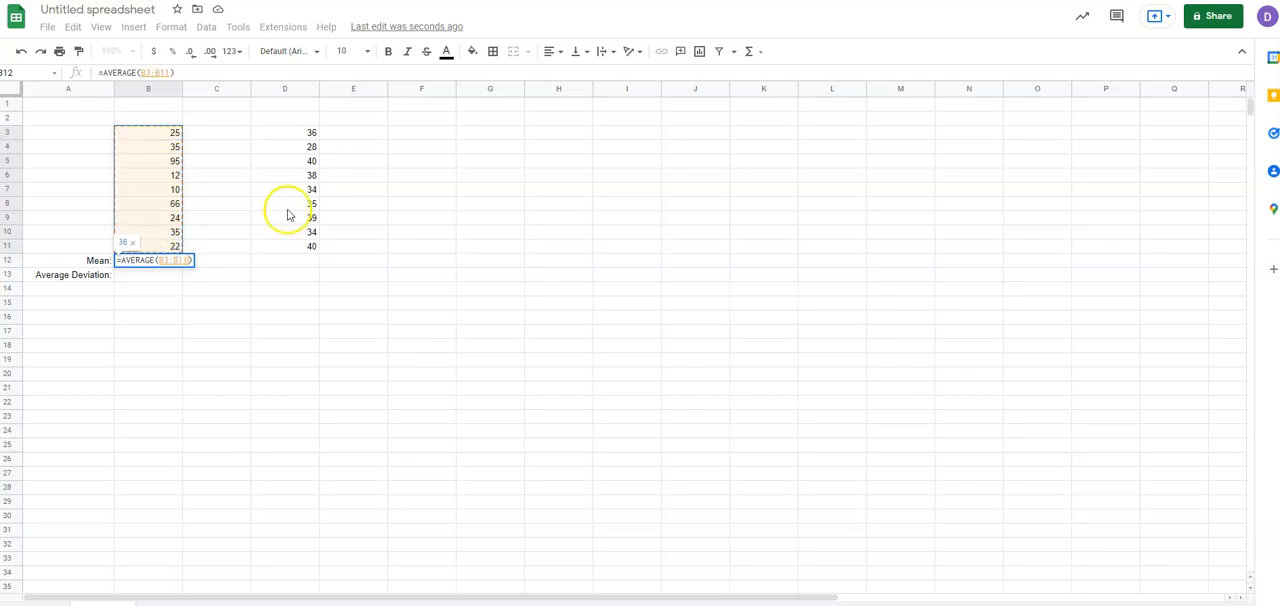
pyautogui.press('Return')
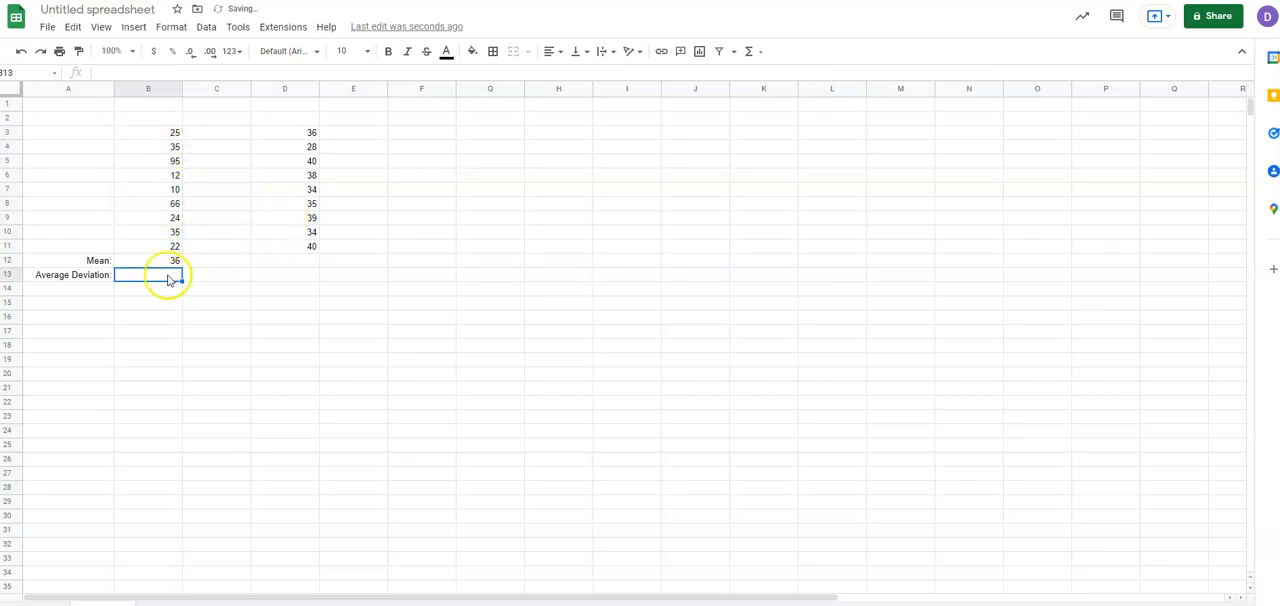
# Insert one blank row above the Mean row to separate it from the data.
pyautogui.click(164, 262)
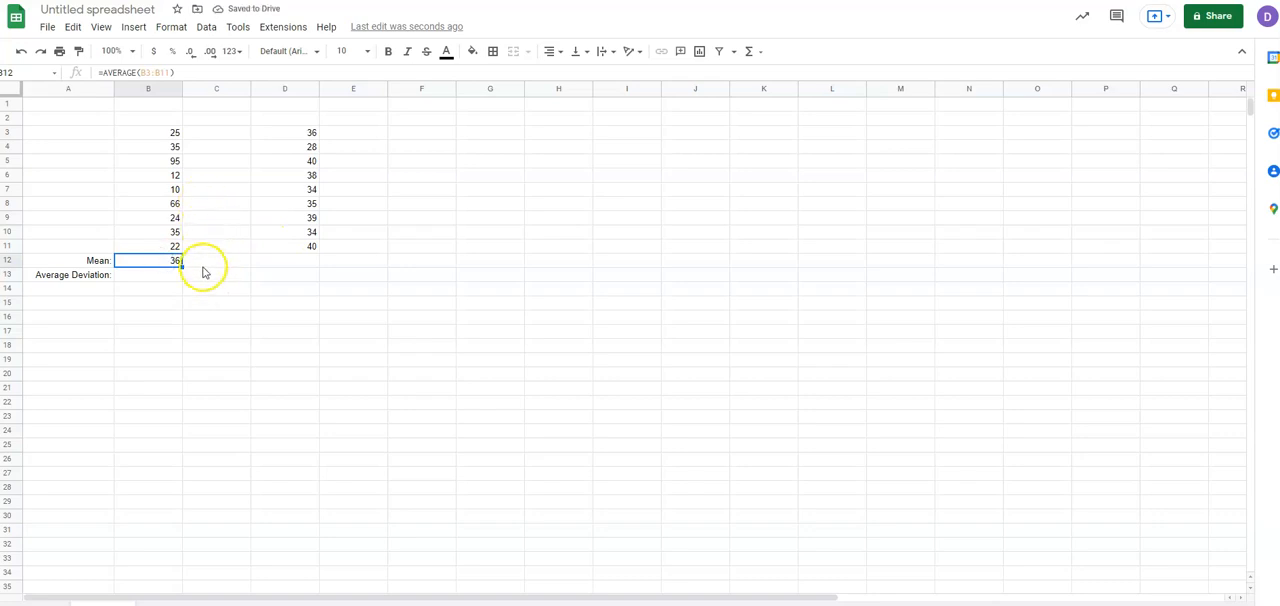
pyautogui.rightClick(14, 264)
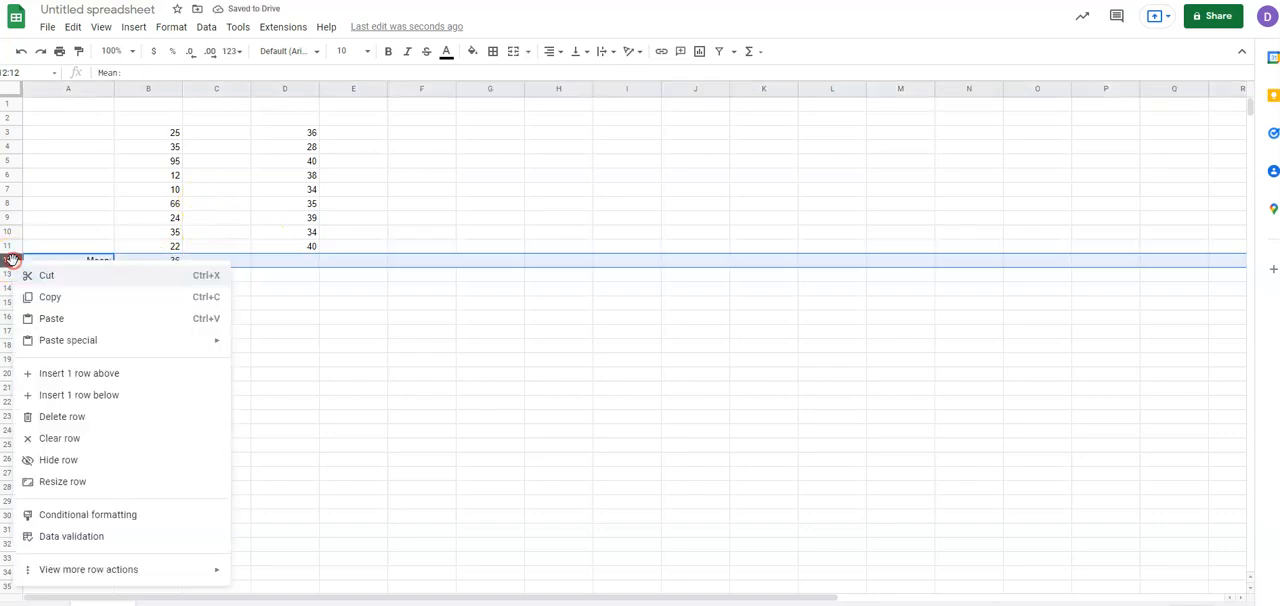
pyautogui.click(127, 374)
pyautogui.click(235, 318)
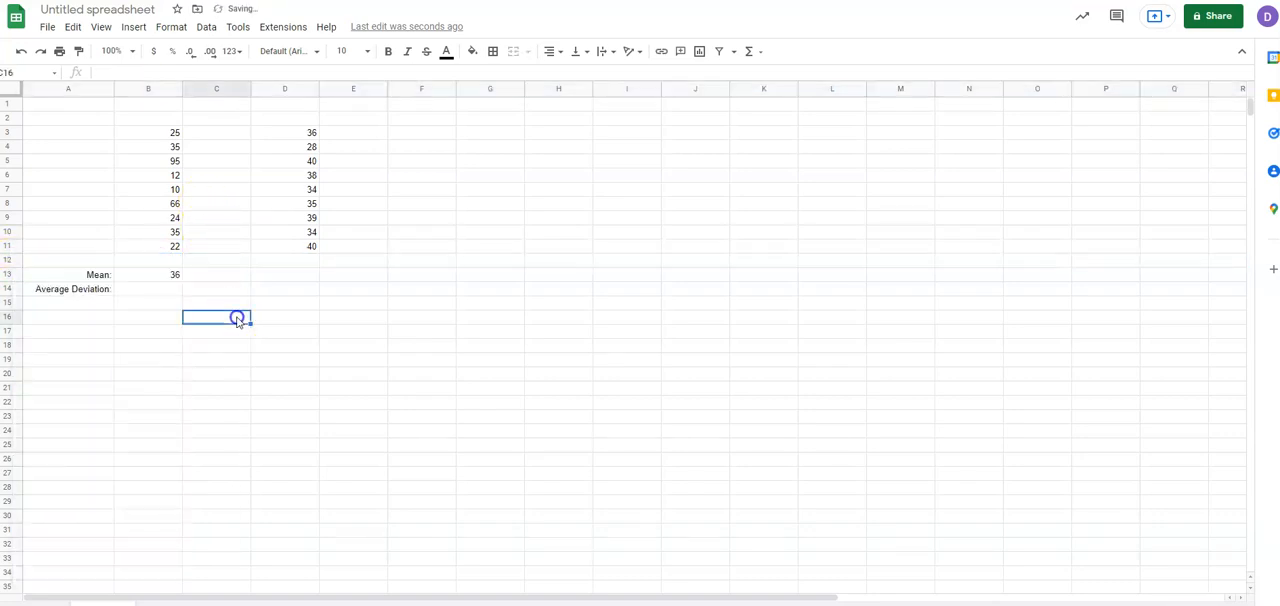
pyautogui.click(171, 275)
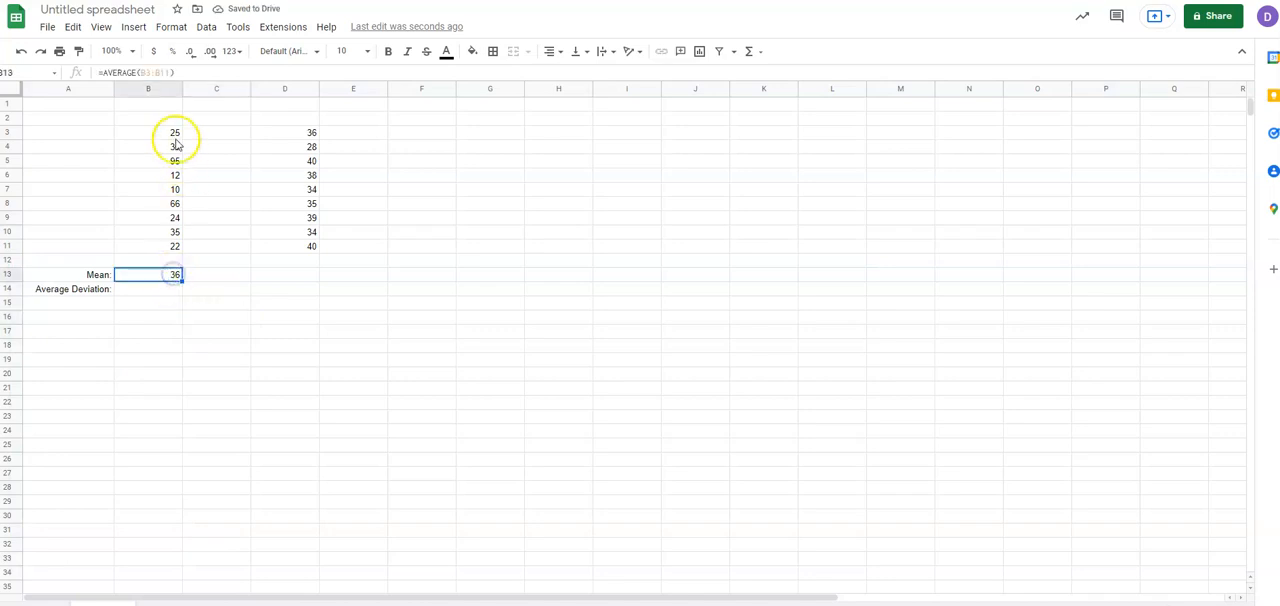
# Enter the column headings "Set A" in cell B2 and "Set B" in cell D2.
pyautogui.click(162, 120)
pyautogui.write('Se')
pyautogui.press('Tab')
pyautogui.press('Tab')
pyautogui.press('Tab')
pyautogui.hotkey('shift', 'Tab')
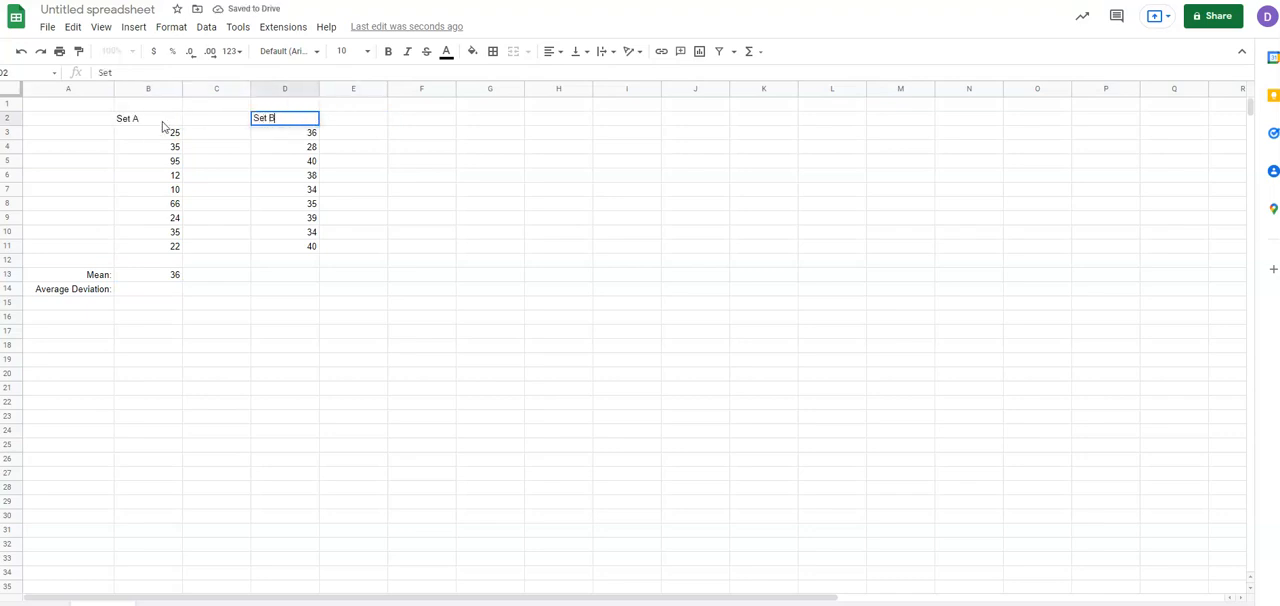
pyautogui.write('Set B')
# Center the contents of cells B2:D14 horizontally.
pyautogui.click(200, 163)
pyautogui.moveTo(143, 117); pyautogui.dragTo(297, 291)
pyautogui.click(551, 51)
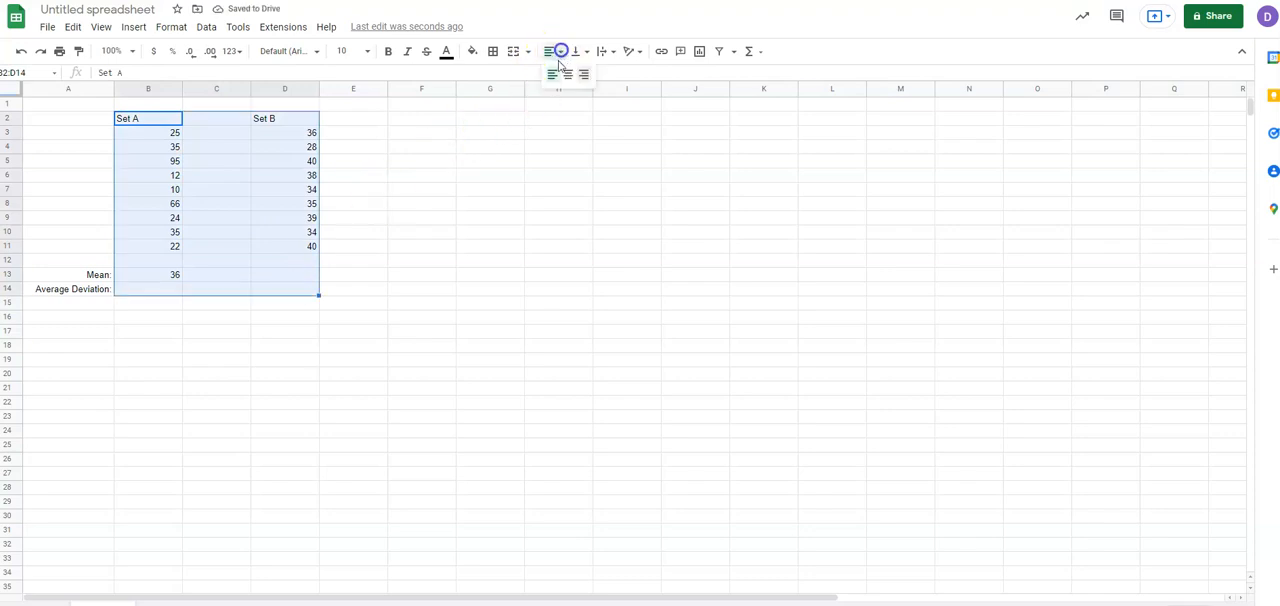
pyautogui.click(567, 75)
pyautogui.click(401, 221)
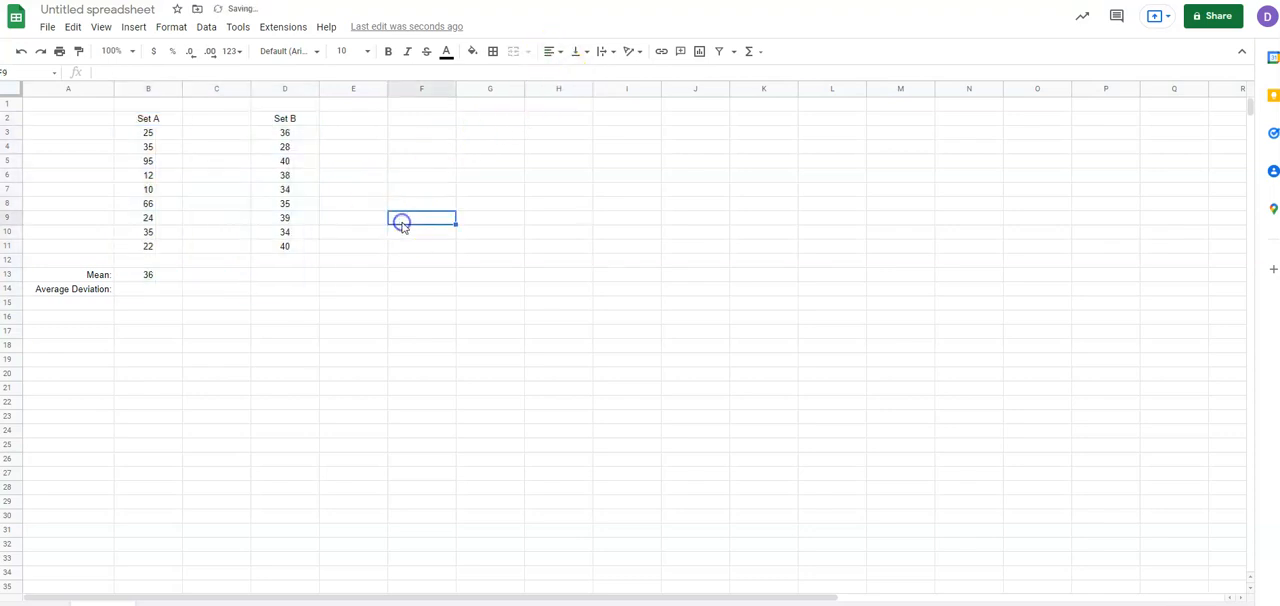
# Make the headings "Set A" in B2 and "Set B" in D2 bold.
pyautogui.click(148, 118)
pyautogui.click(284, 118)
pyautogui.click(306, 223)
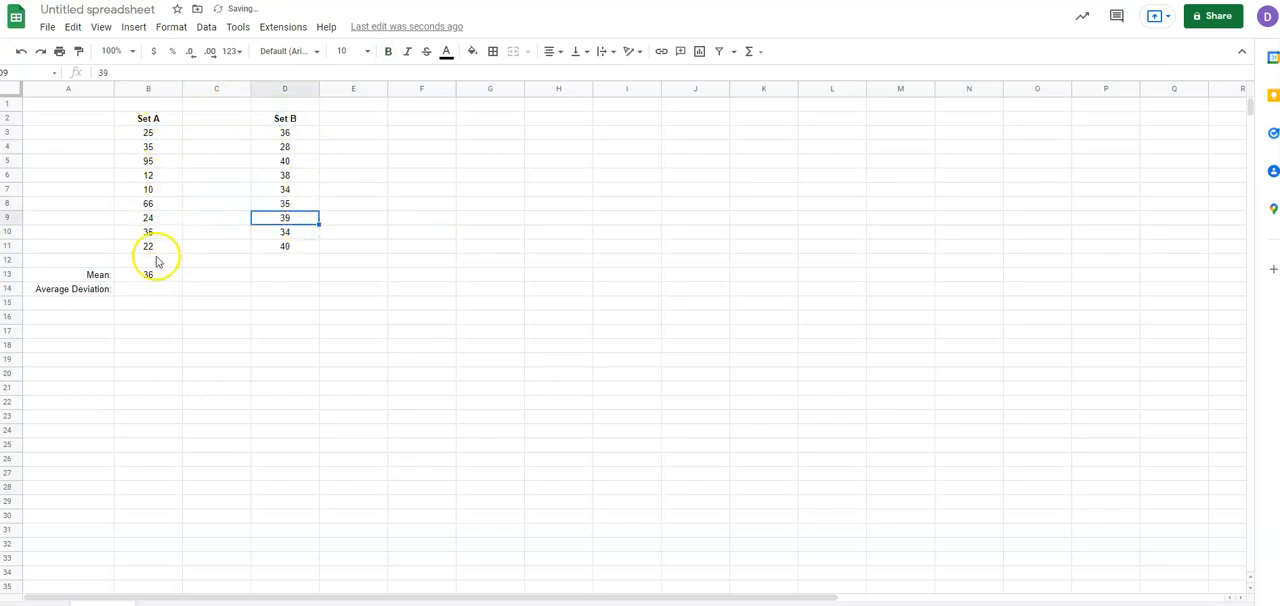
pyautogui.click(148, 290)
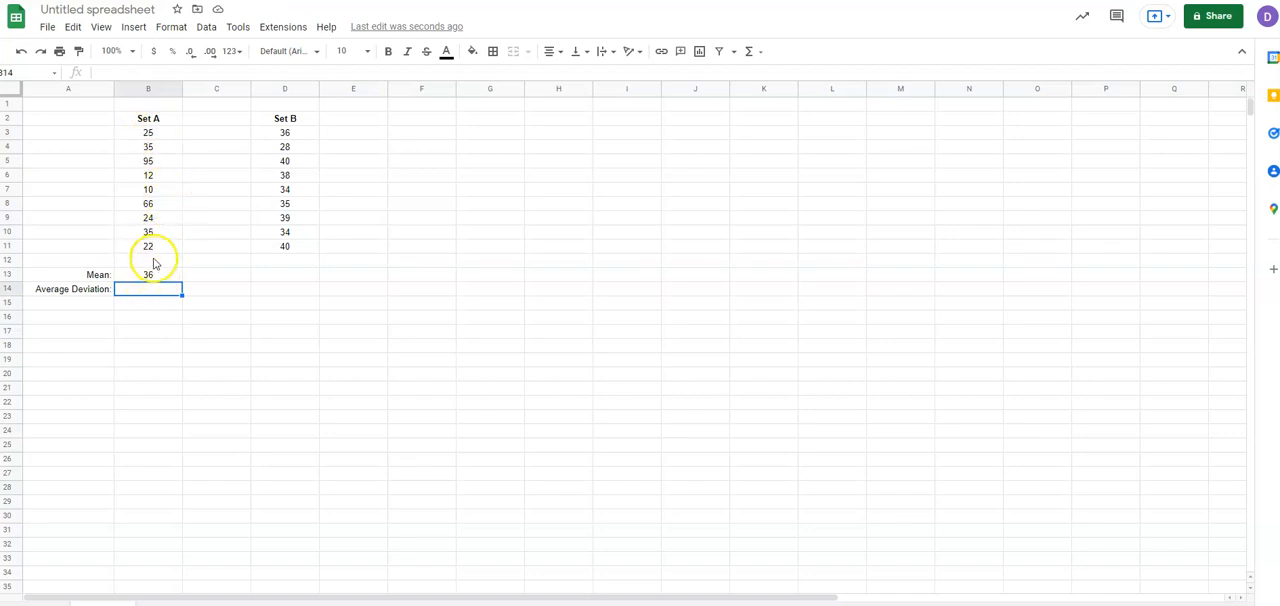
pyautogui.click(155, 148)
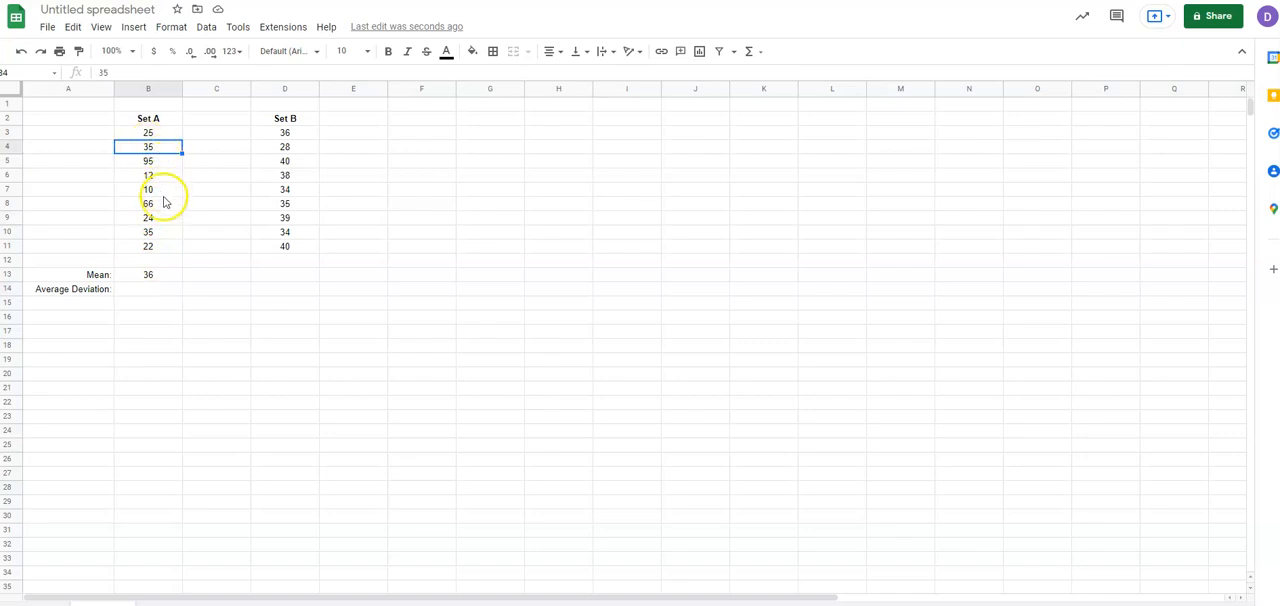
pyautogui.click(157, 162)
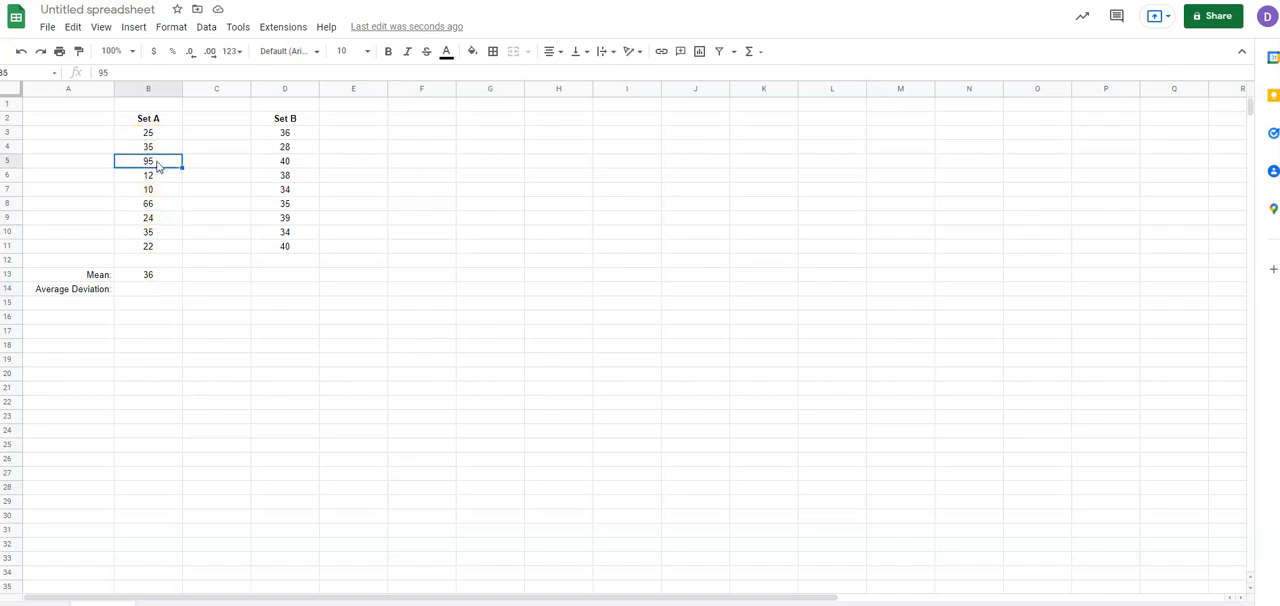
pyautogui.click(160, 190)
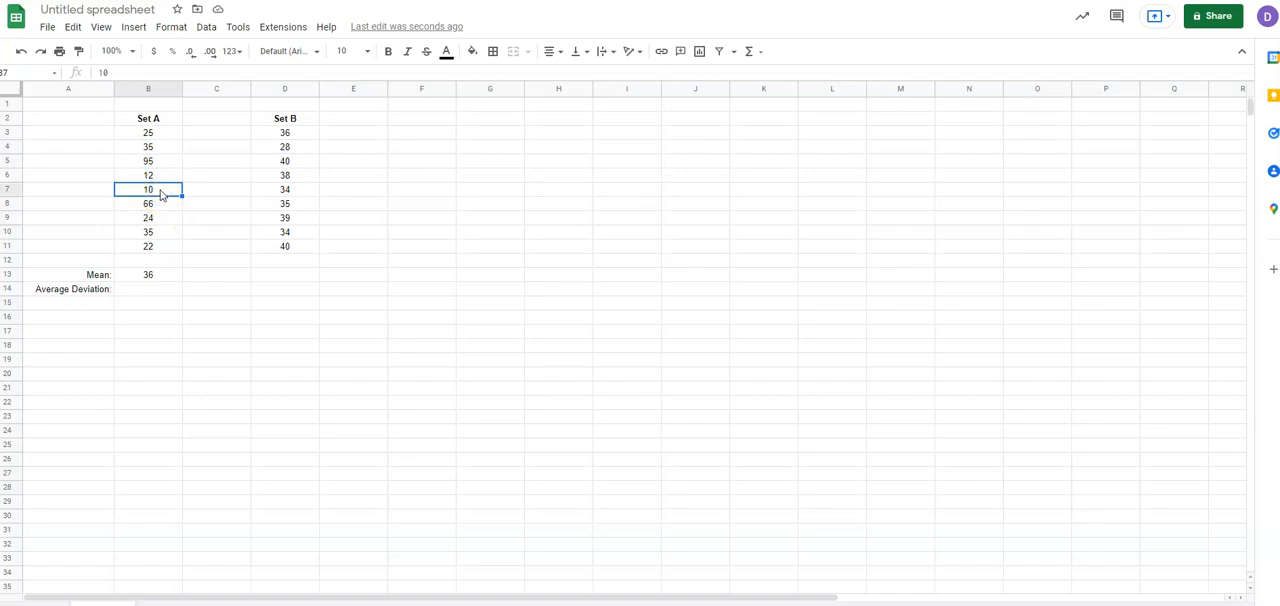
# Calculate the average deviation of Set A in cell B14 with the AVEDEV function over B3:B11.
pyautogui.click(151, 289)
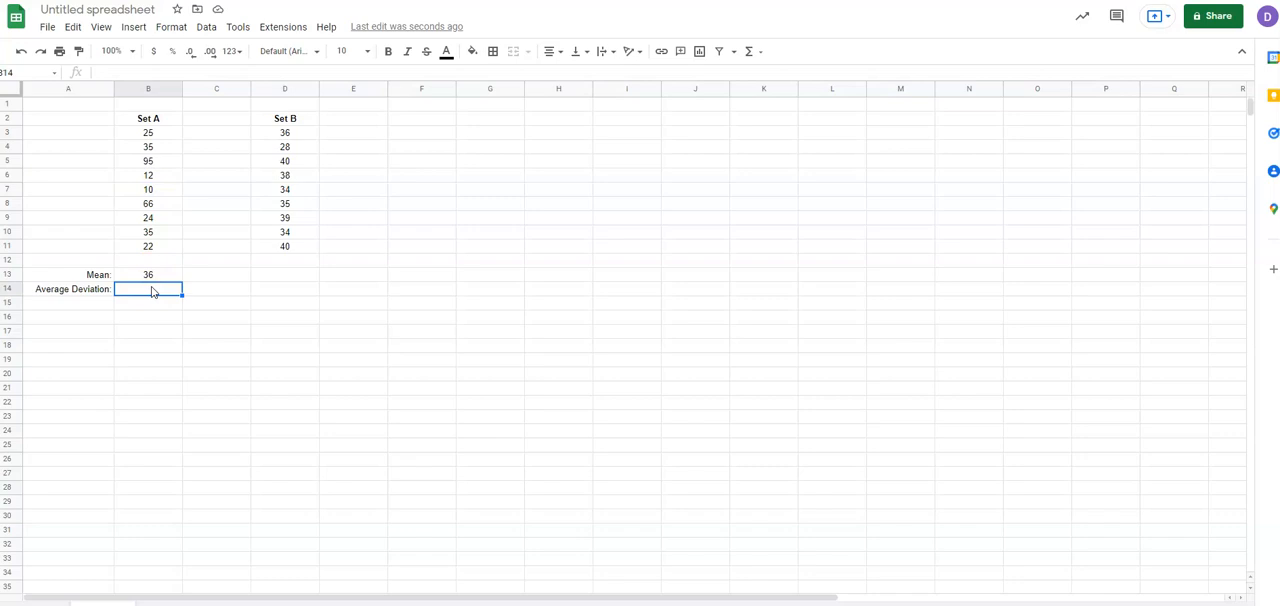
pyautogui.click(161, 291)
pyautogui.click(133, 26)
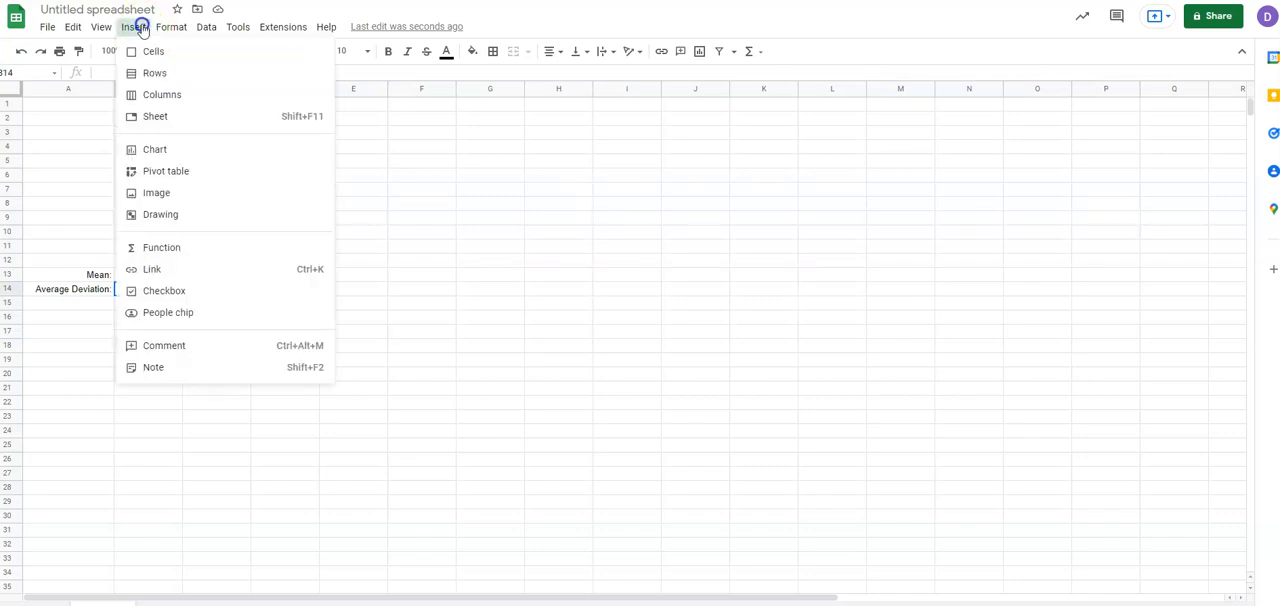
pyautogui.moveTo(256, 252)
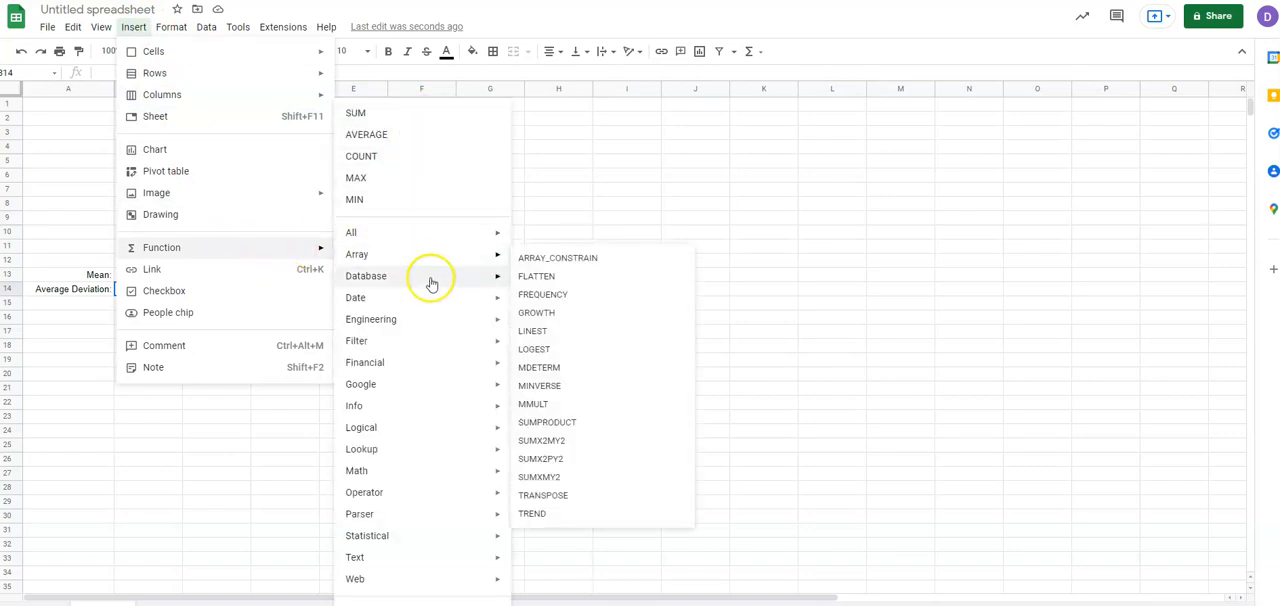
pyautogui.moveTo(433, 307)
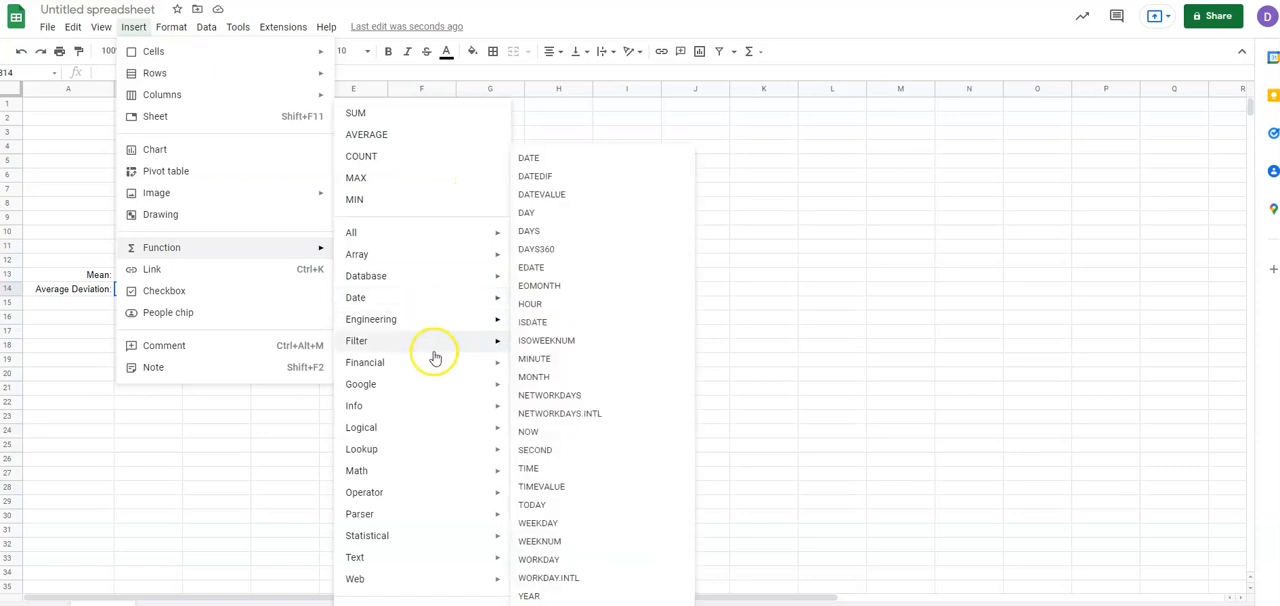
pyautogui.moveTo(456, 542)
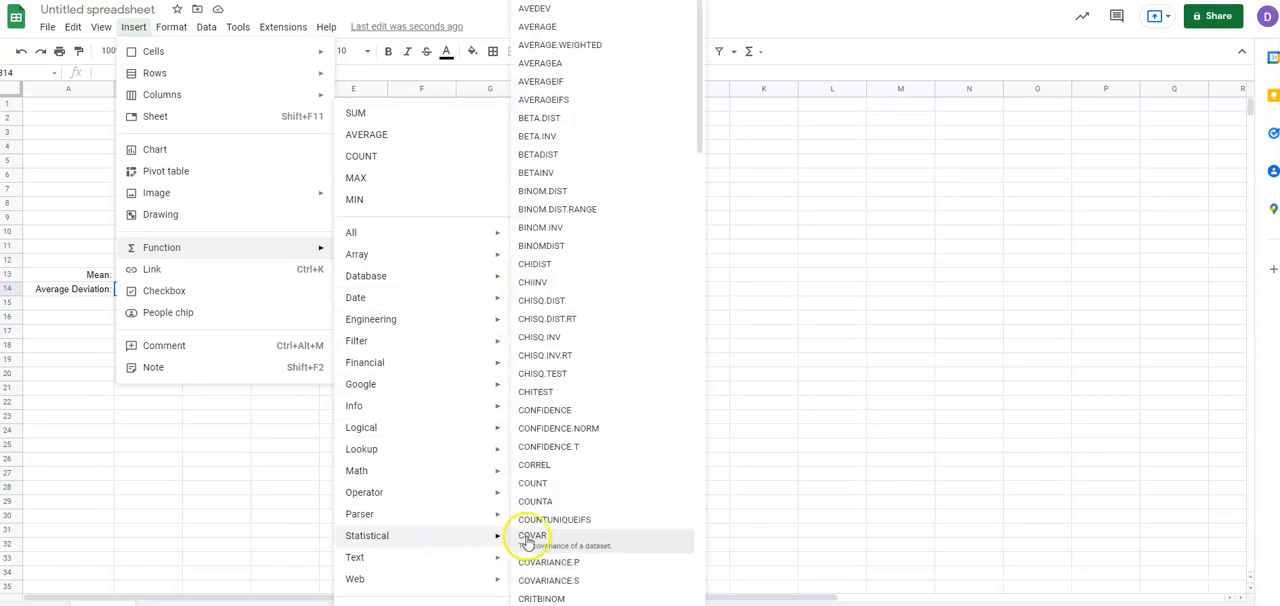
pyautogui.click(562, 17)
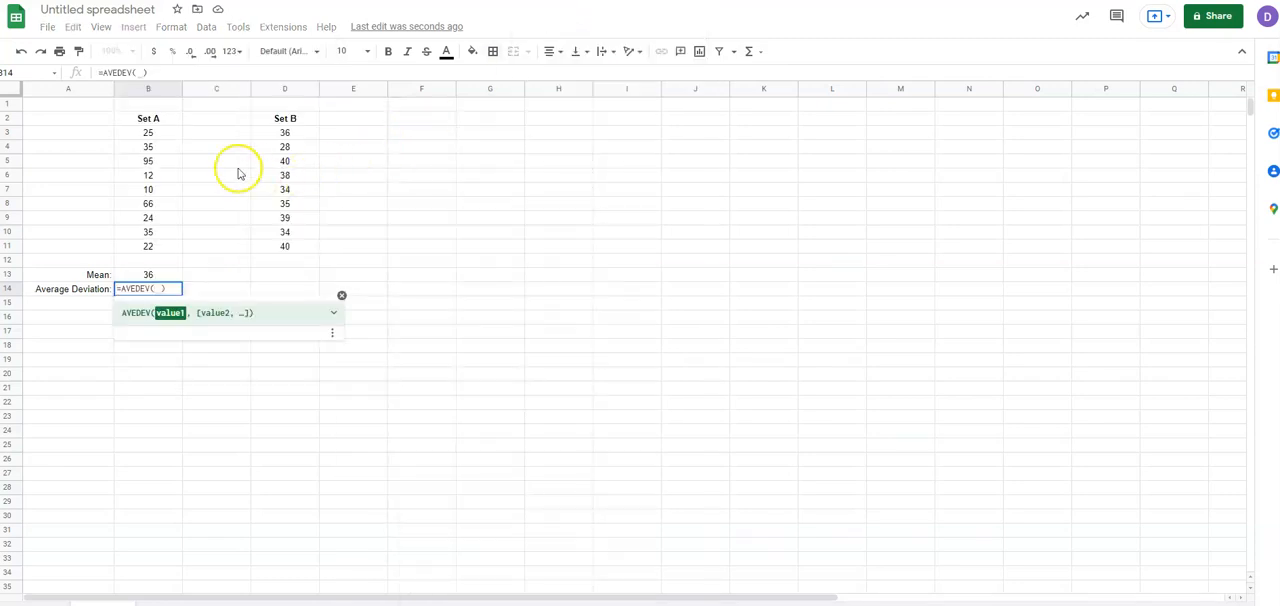
pyautogui.click(152, 134)
pyautogui.moveTo(155, 138); pyautogui.dragTo(164, 247)
pyautogui.press('Return')
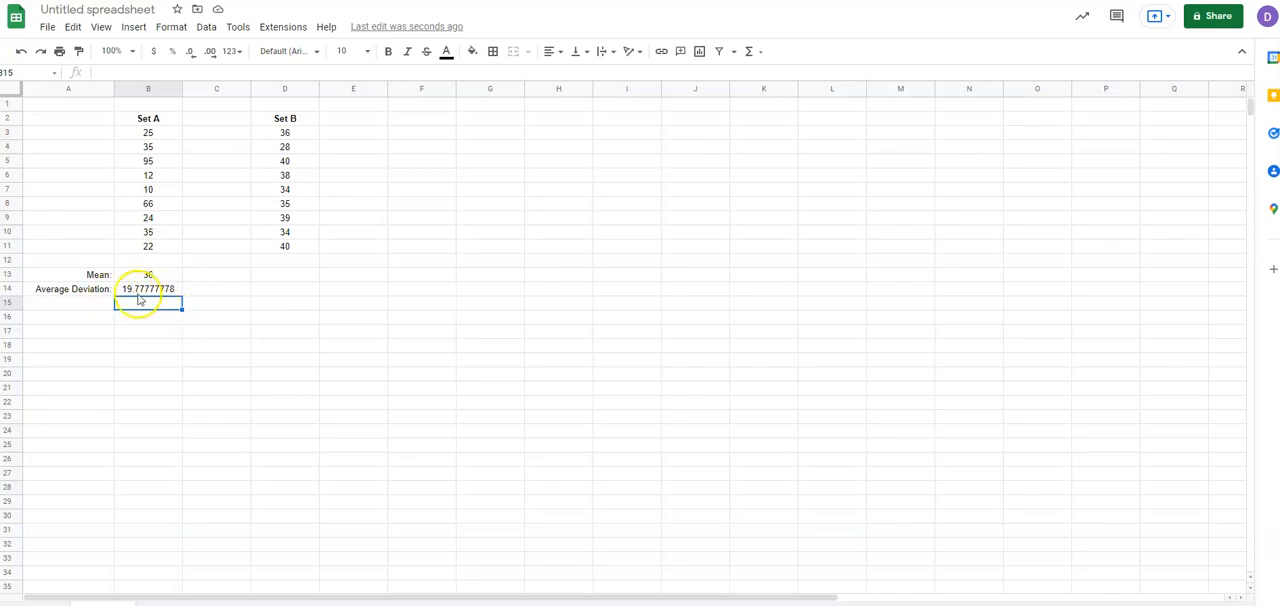
# Calculate the mean of Set B in cell D13 with the AVERAGE function over D3:D11.
pyautogui.click(286, 275)
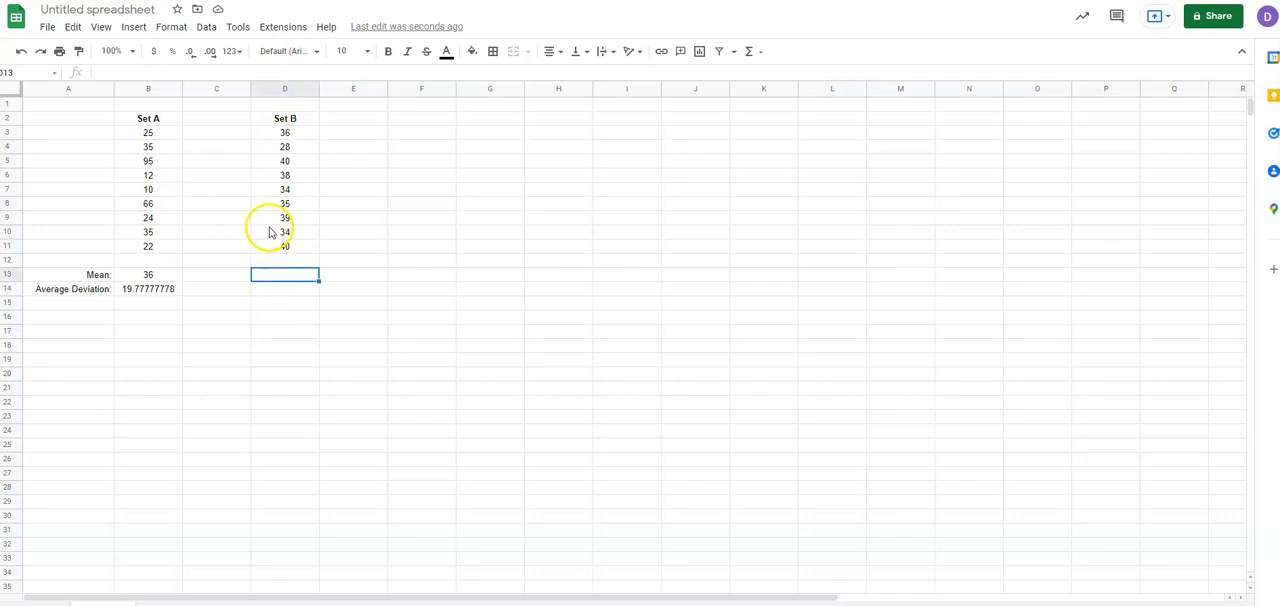
pyautogui.click(134, 27)
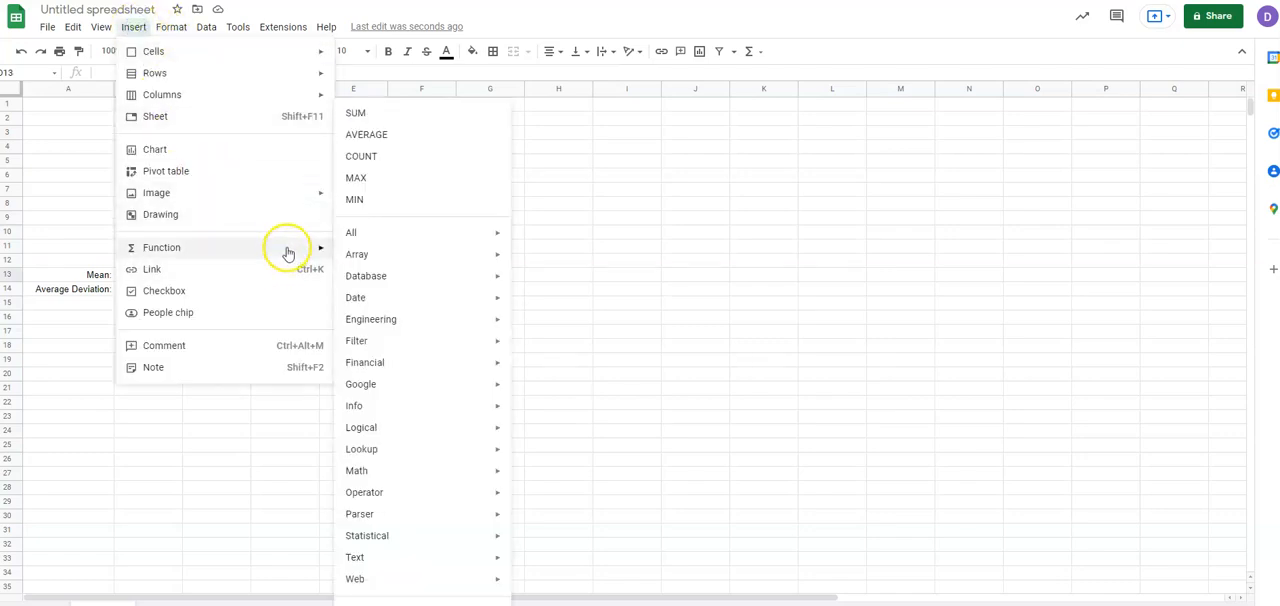
pyautogui.click(392, 133)
pyautogui.moveTo(290, 132); pyautogui.dragTo(289, 243)
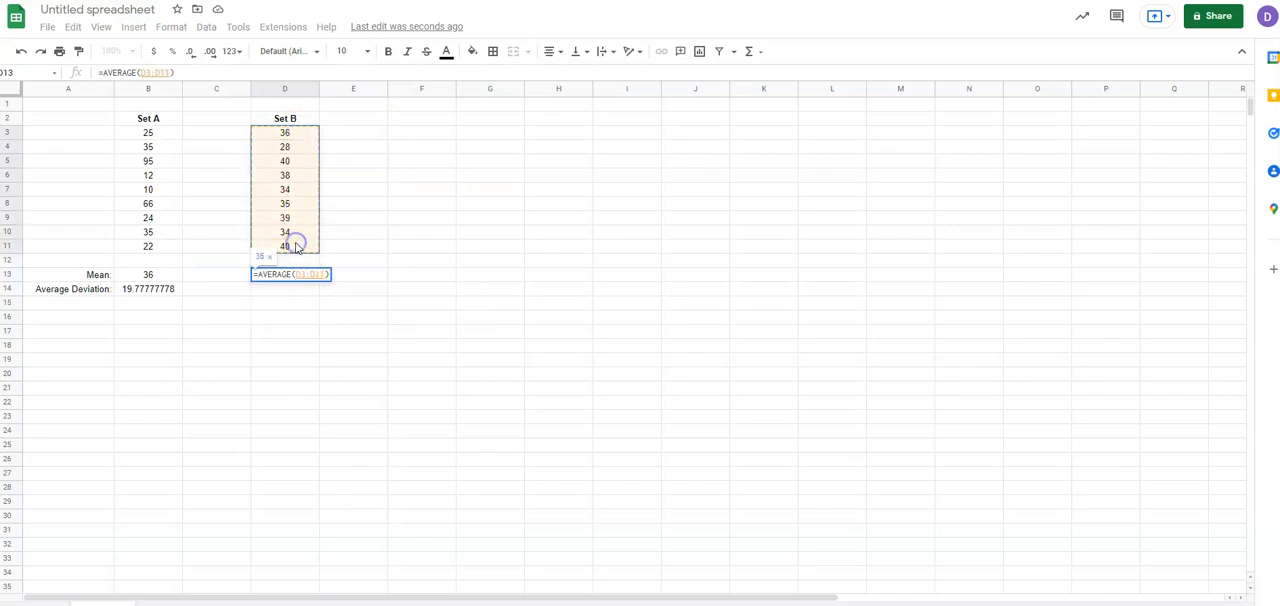
pyautogui.press('Return')
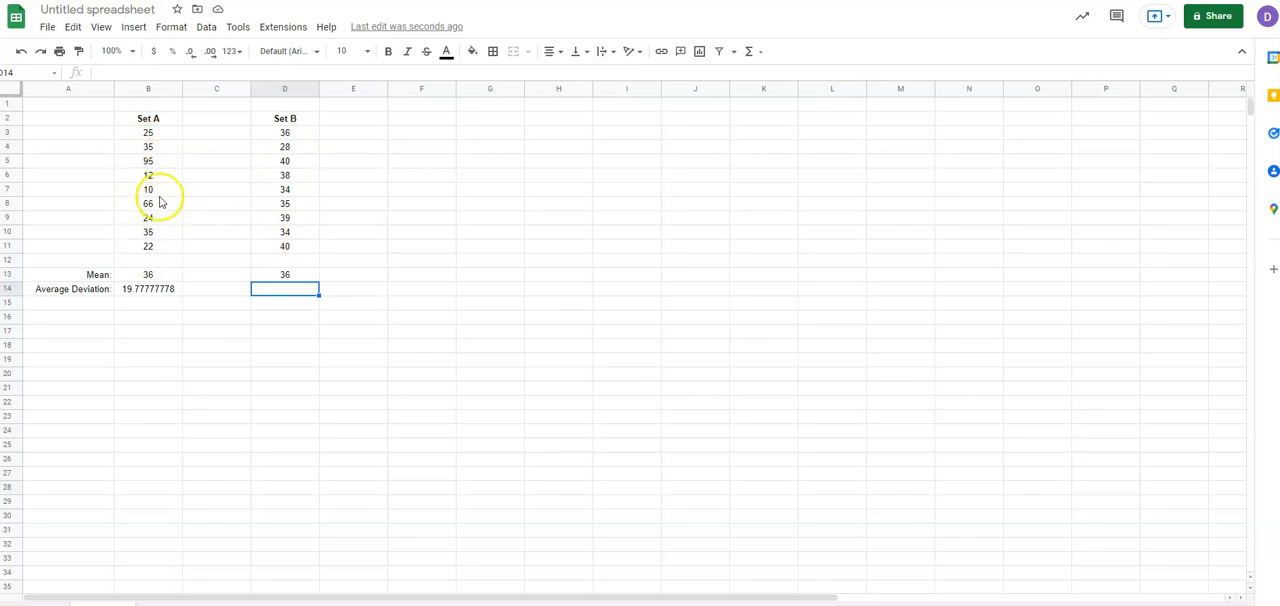
# Calculate the average deviation of Set B in cell D14 with the AVEDEV function over D3:D11.
pyautogui.click(280, 315)
pyautogui.click(284, 290)
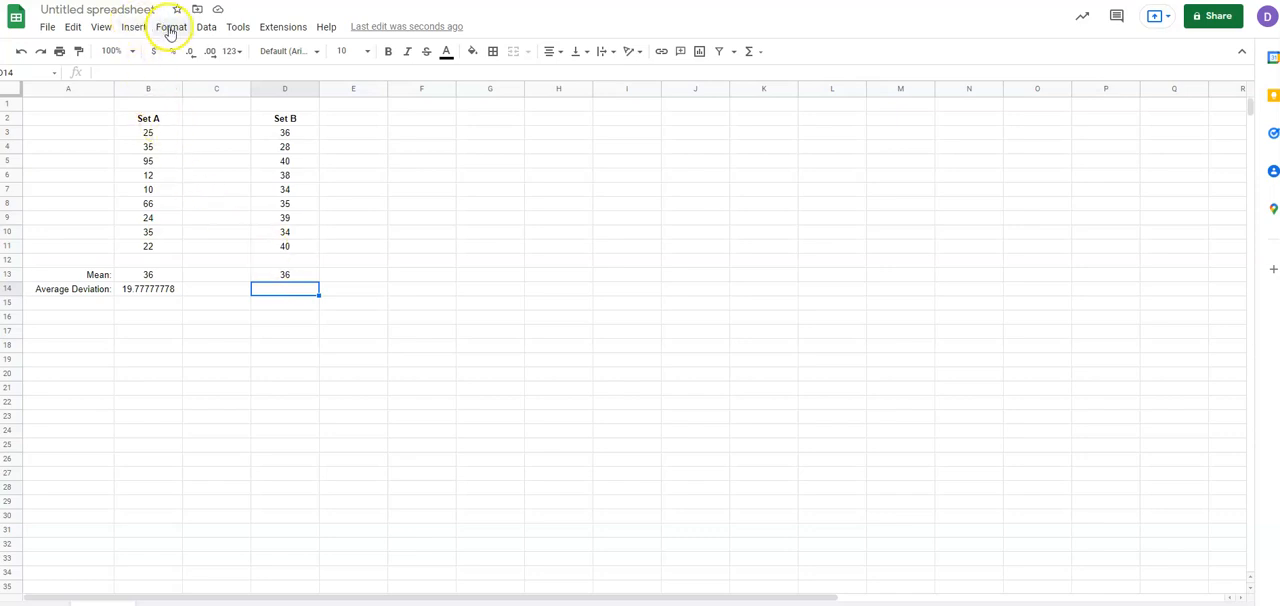
pyautogui.click(133, 26)
pyautogui.moveTo(289, 245)
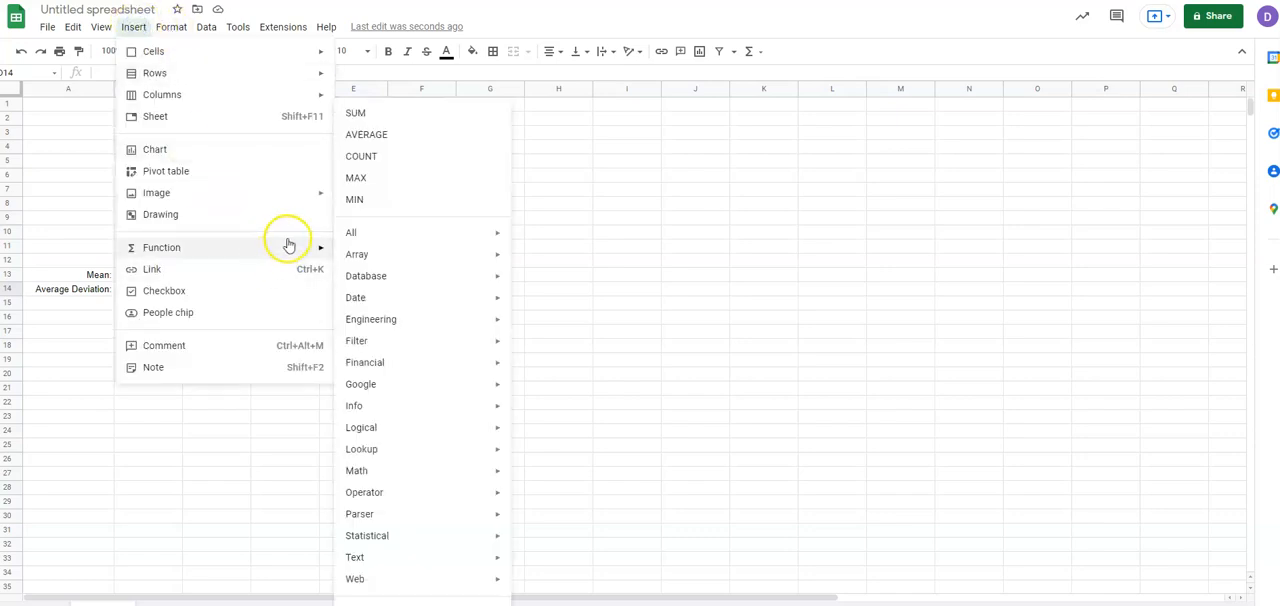
pyautogui.moveTo(466, 535)
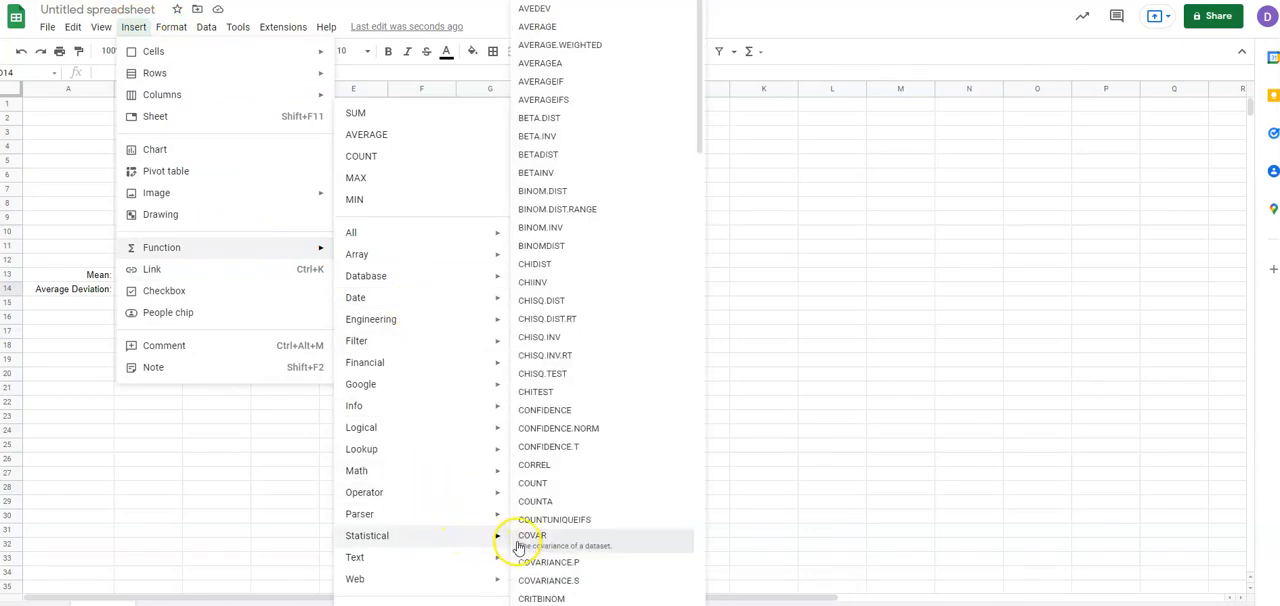
pyautogui.click(553, 15)
pyautogui.moveTo(281, 131); pyautogui.dragTo(306, 245)
pyautogui.press('Return')
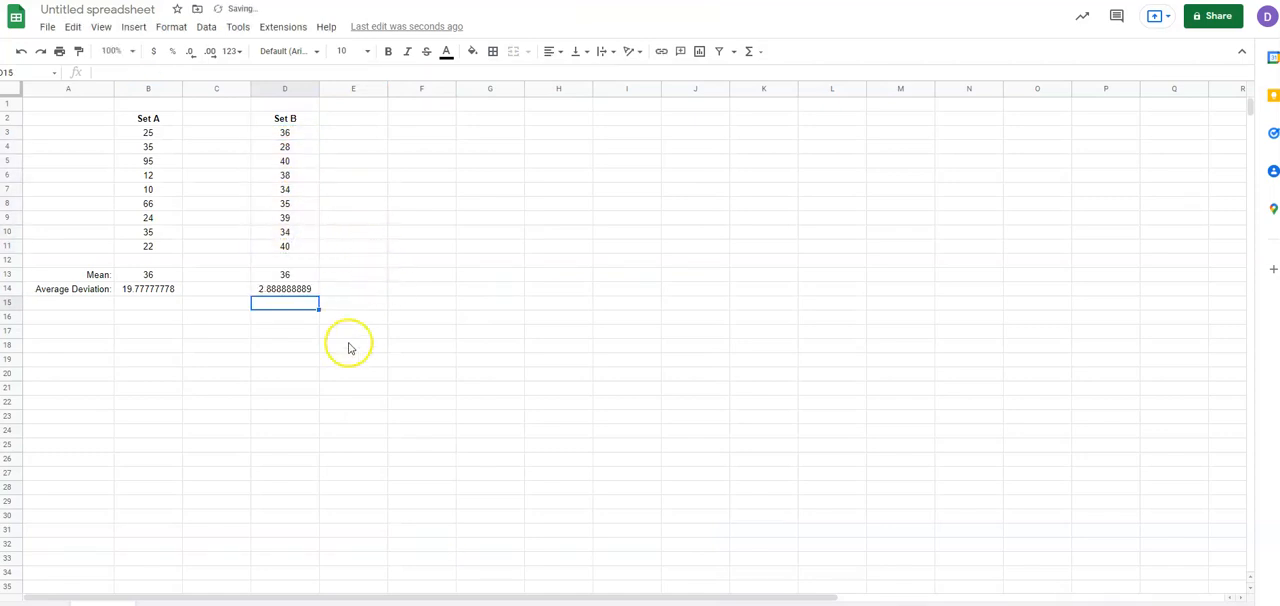